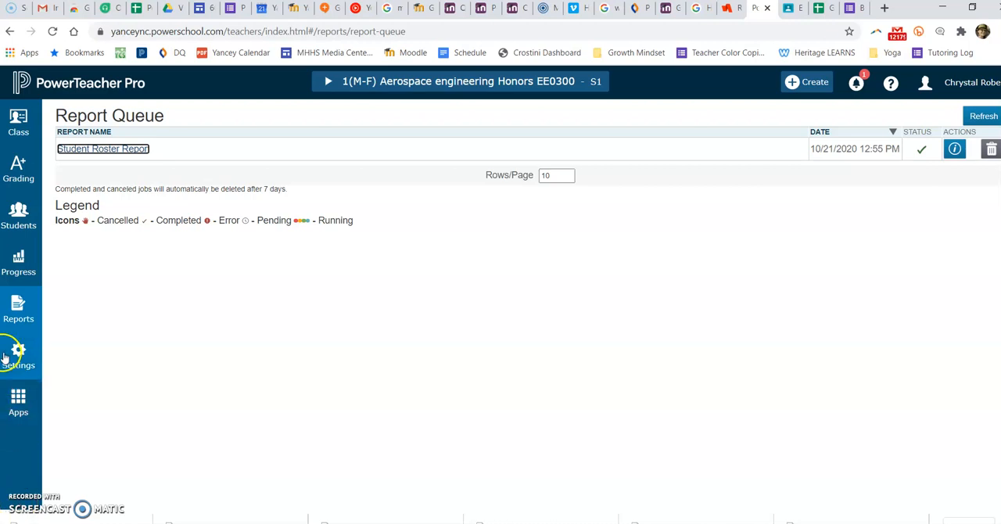
- Reach the Ethics TEst scoring page via Grading and the Assignment List
left_click(19, 179)
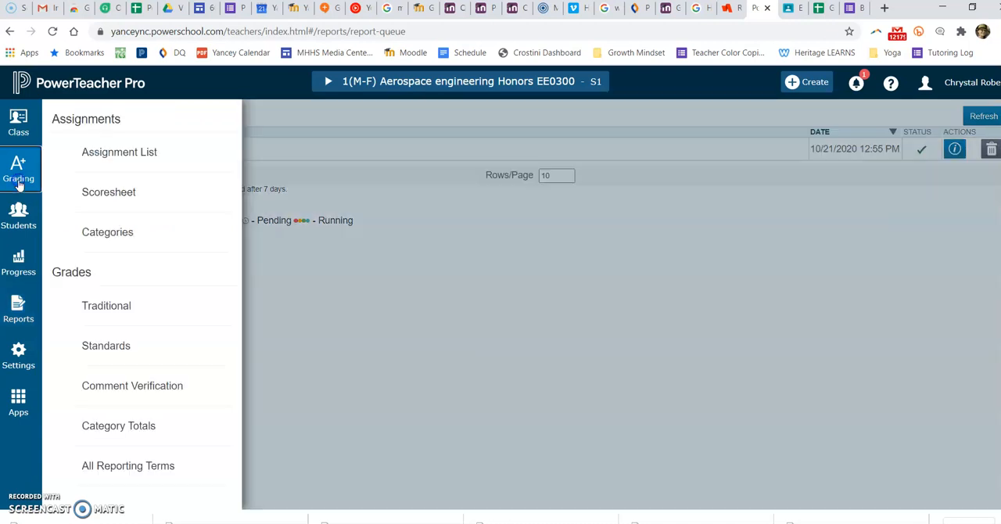
left_click(118, 152)
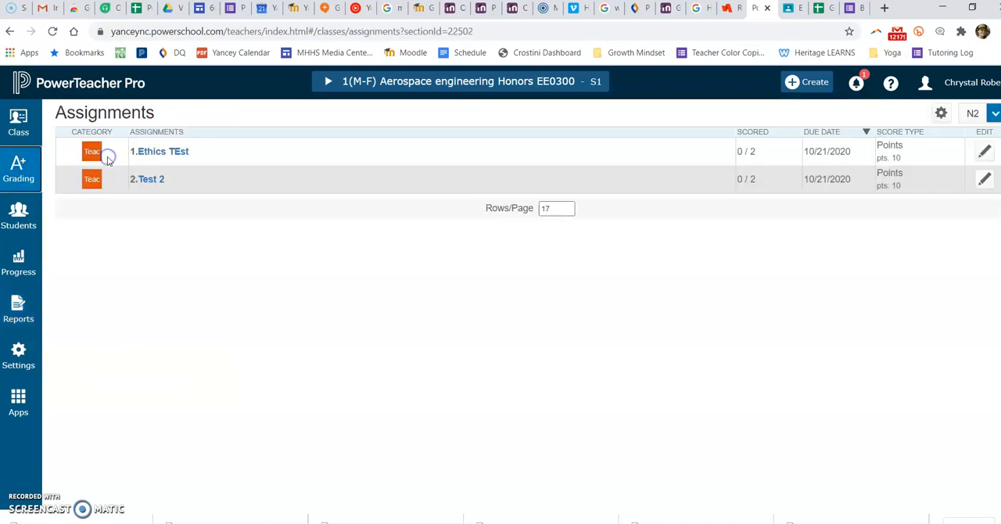
left_click(160, 151)
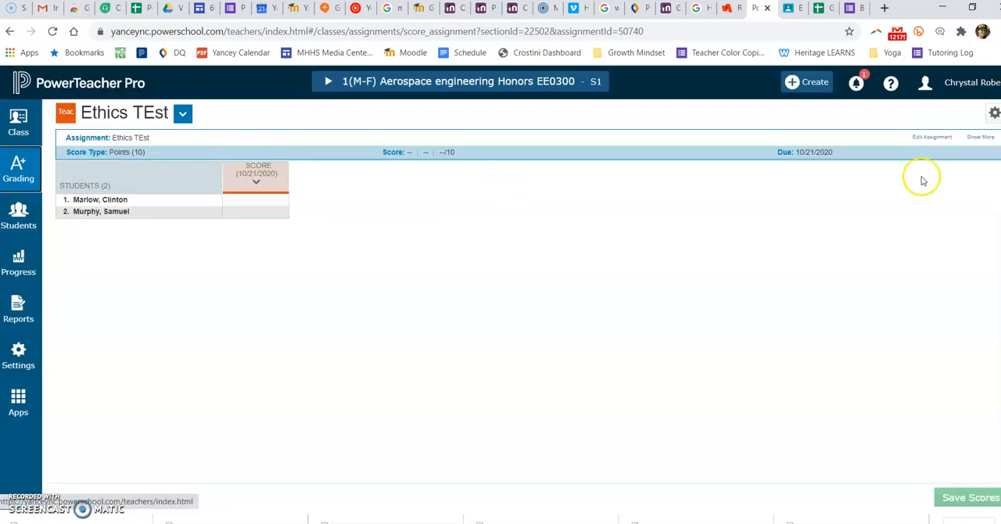
- Begin Import Scores and load the file '1st Grades CSV.csv' into the import dialog
left_click(994, 114)
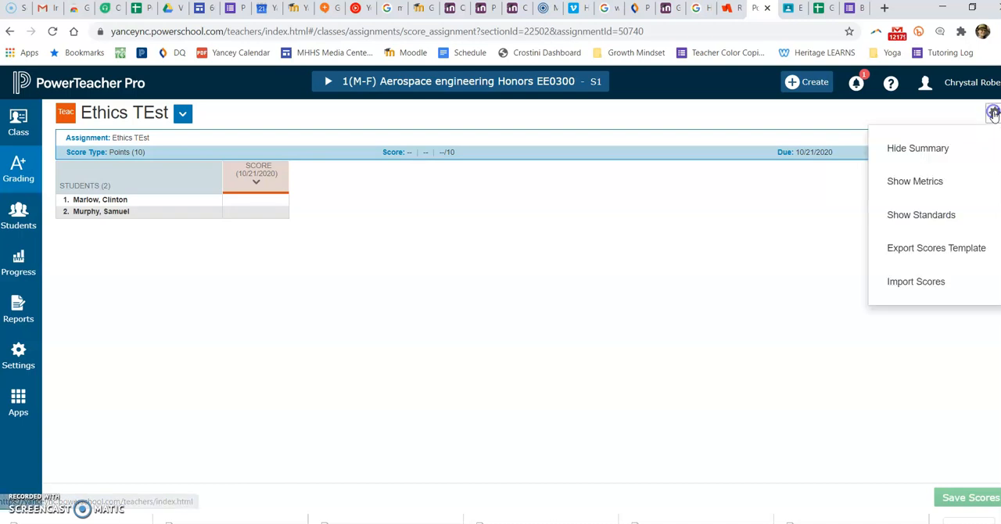
left_click(920, 282)
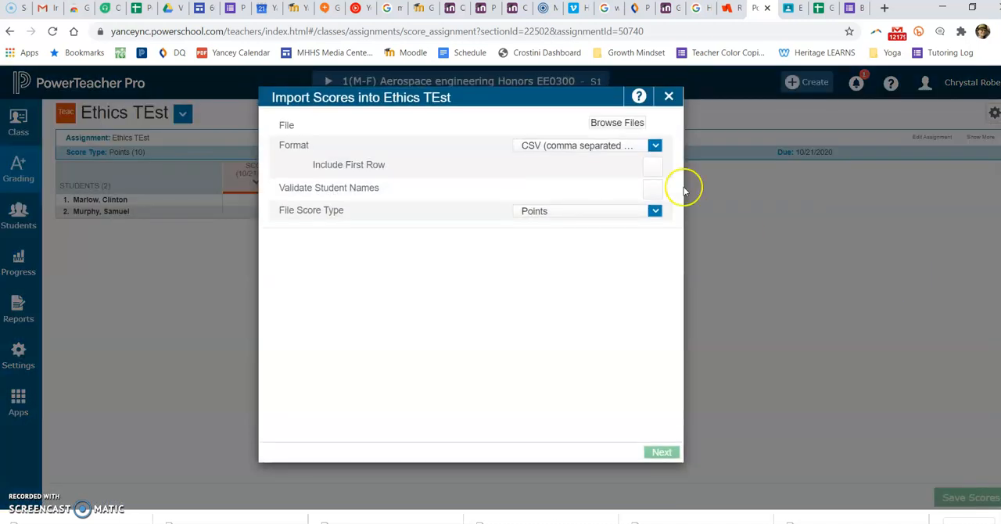
left_click(621, 124)
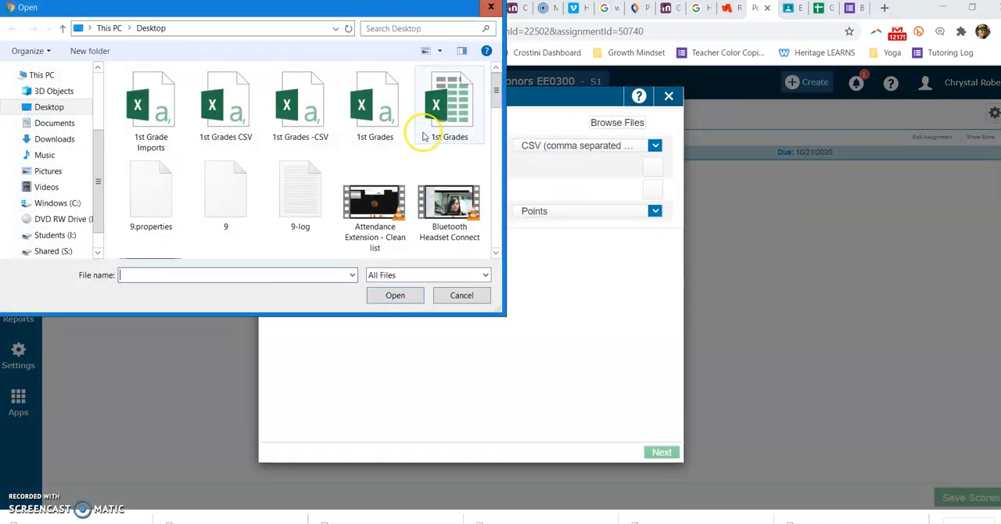
left_click(234, 115)
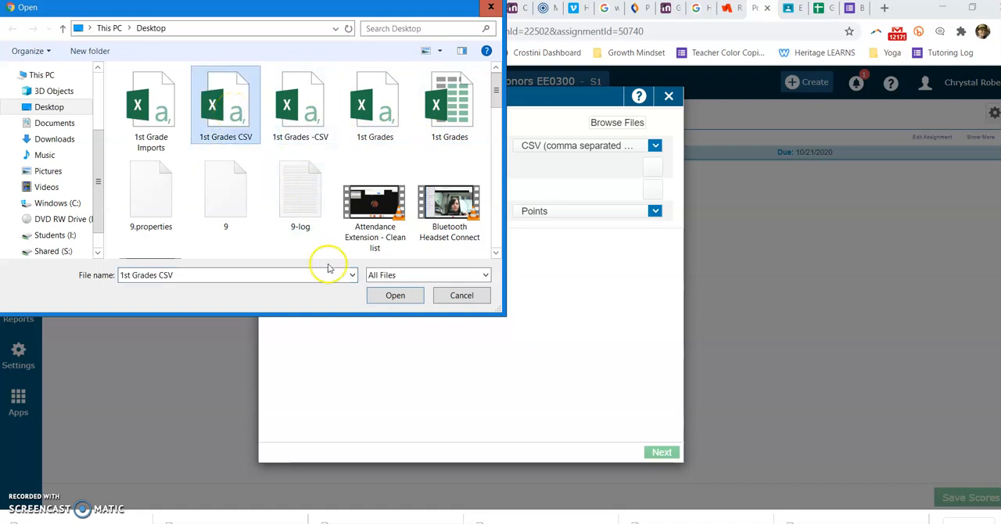
left_click(372, 295)
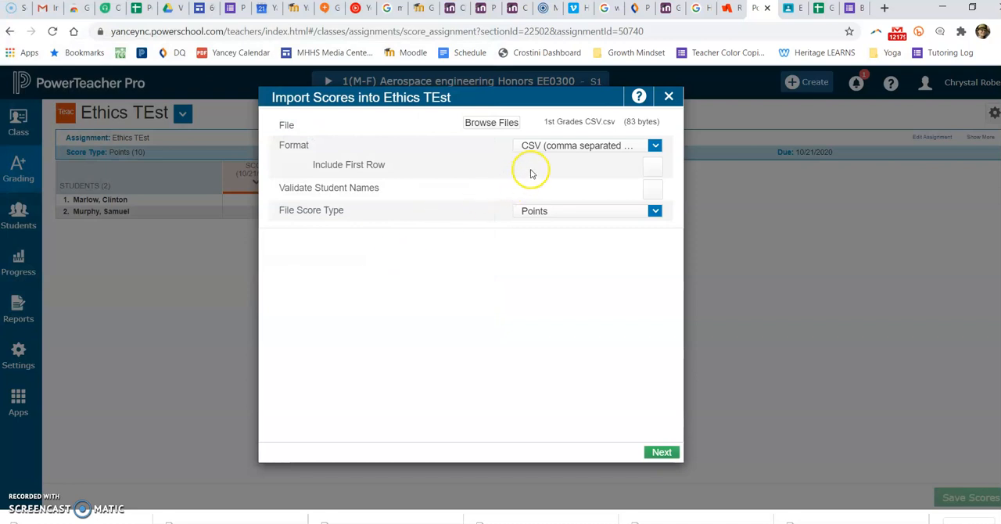
- Read the file as CSV, leave name validation off, keep scores as Points, and continue to the preview
left_click(538, 149)
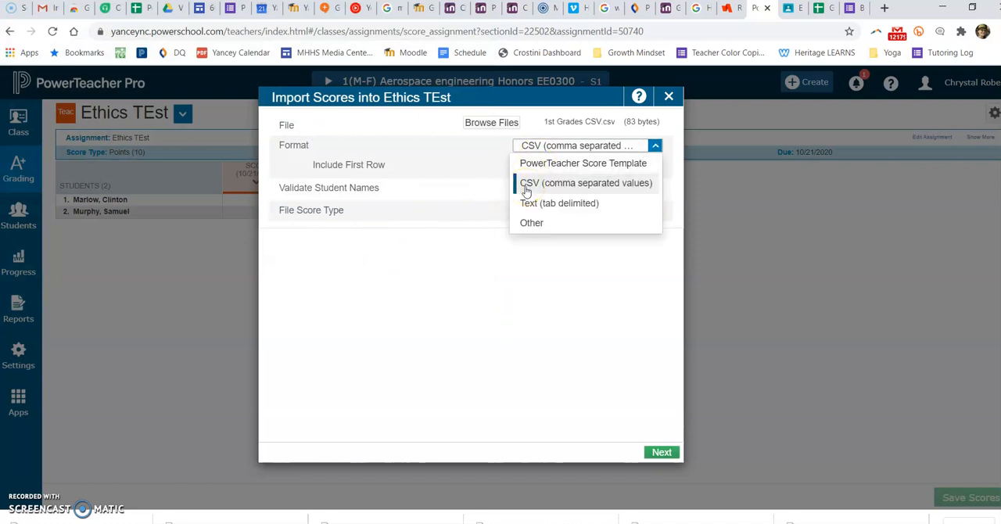
left_click(525, 187)
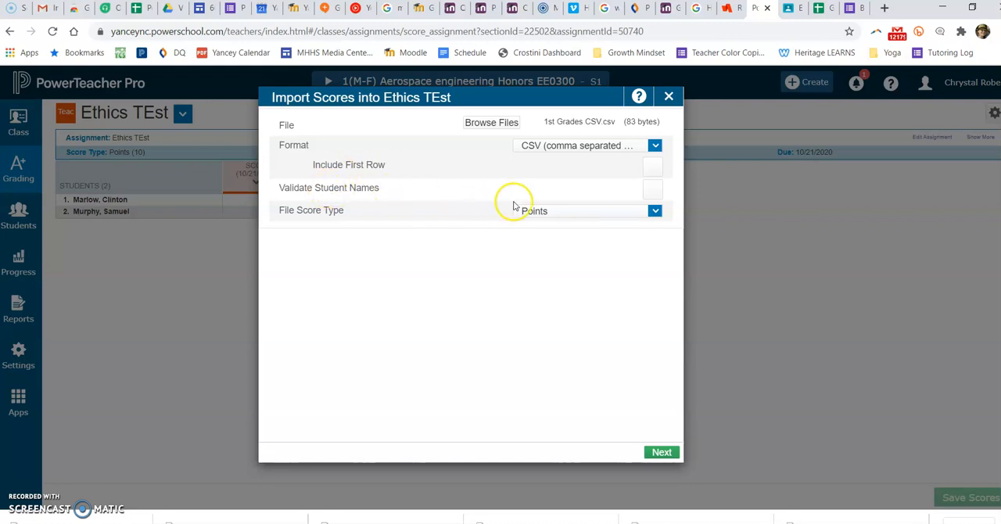
left_click(655, 191)
left_click(655, 191)
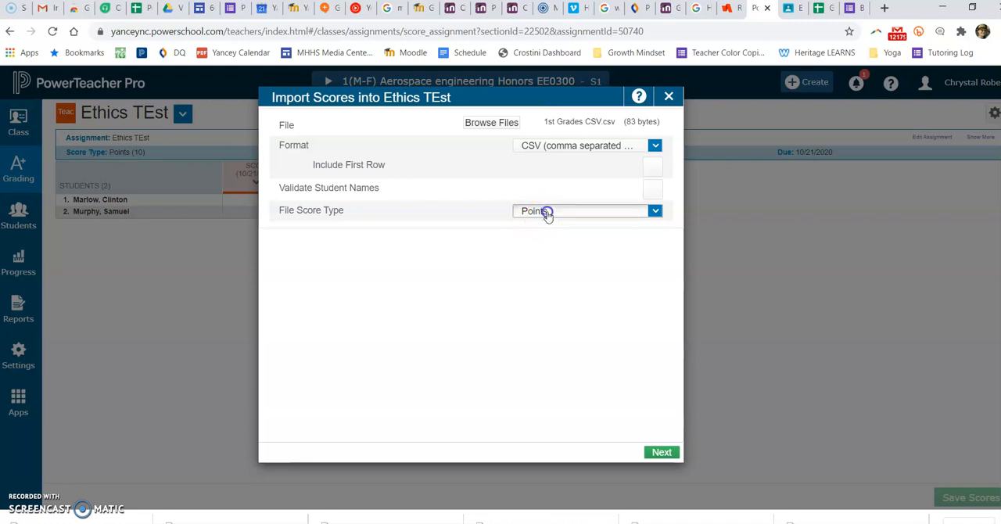
left_click(547, 212)
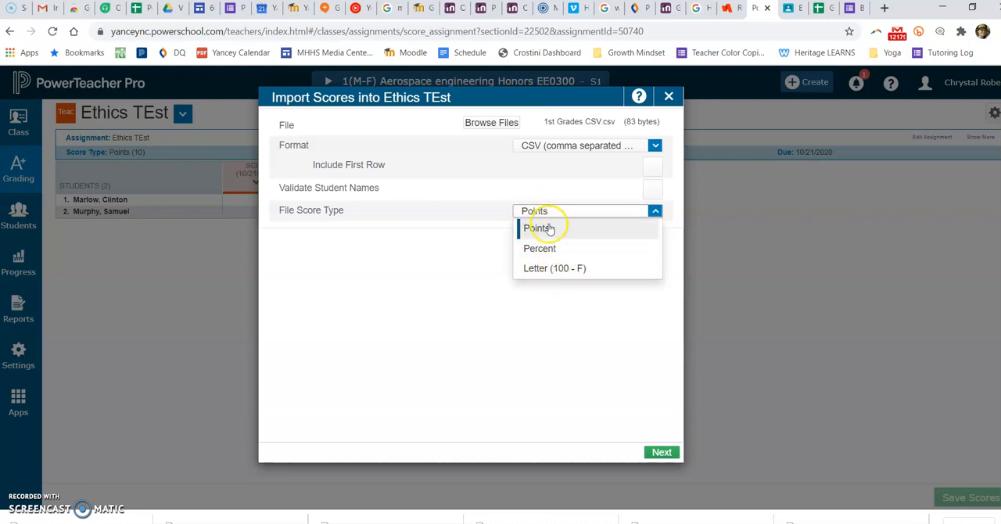
left_click(539, 227)
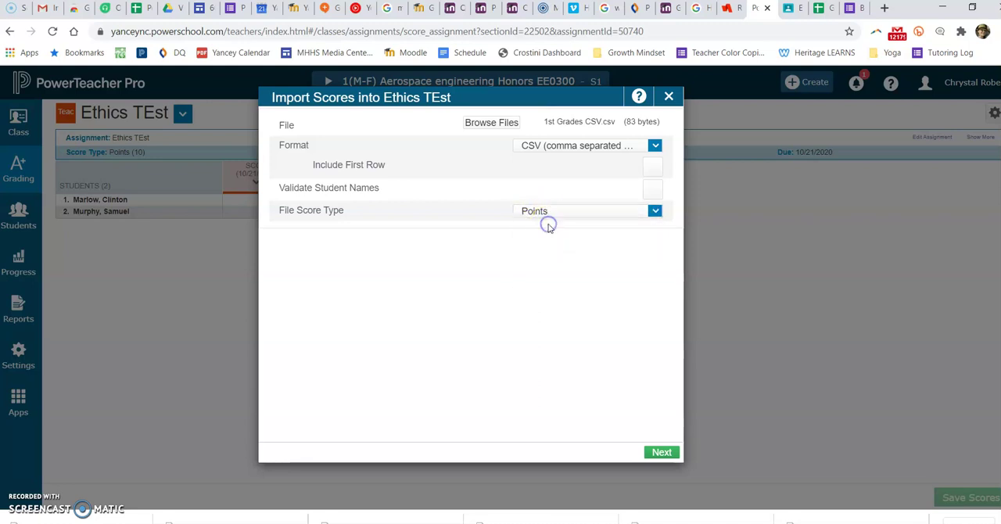
left_click(661, 452)
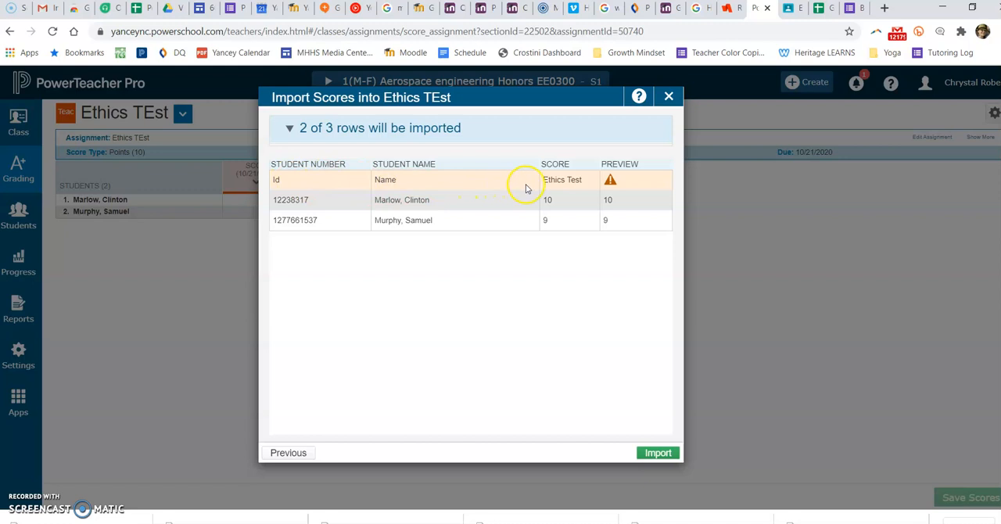
mouse_move(610, 181)
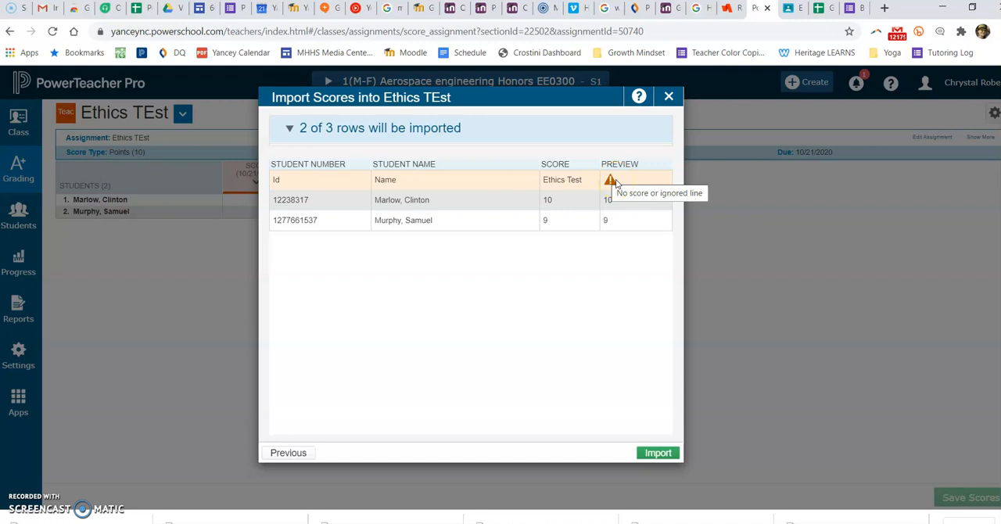
- Import the previewed scores so Marlow gets 10 and Murphy 9, then confirm the save
left_click(657, 453)
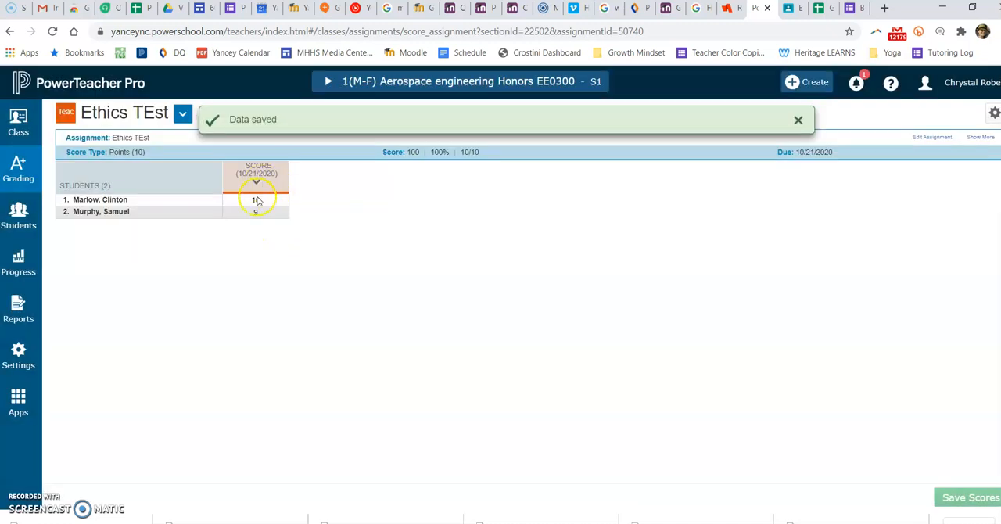